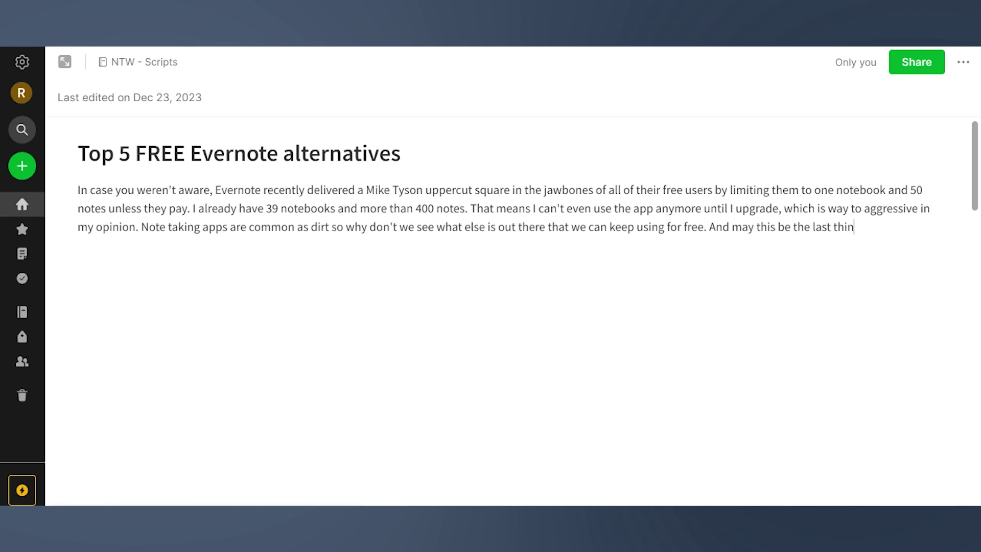
Finish the intro paragraph's closing sentence so it ends with 'ever write in Evernote.'
text(ver write in Evernote.)
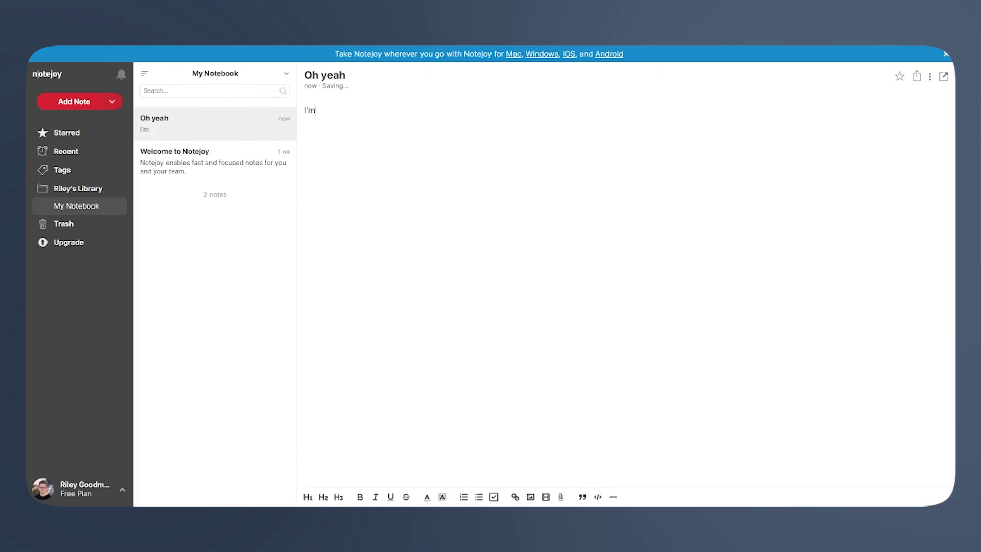
Type 'using Notejoy. Hell yeah' and 'this balls hard', highlighting the word balls
text(using Notejoy. Hell yeah)
key(Return)
key(Return)
text(this balls hard)
double_click(330, 136)
click(442, 497)
key(Return)
key(Return)
click(493, 496)
Fill a checklist with items and tick off three of them
text(This is a thing I should d)
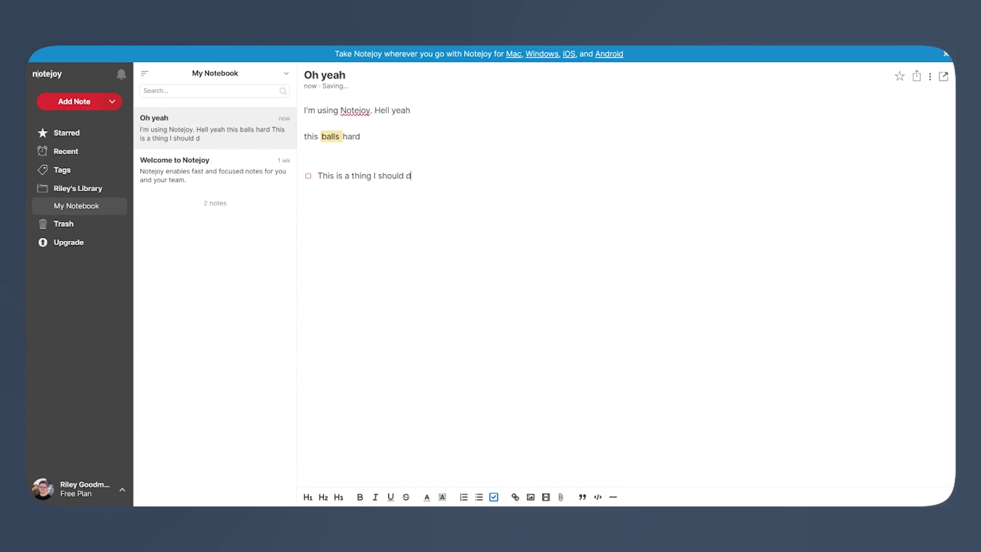
text(p so is this sdogsdf hld'fl g)
click(308, 189)
click(309, 202)
click(308, 215)
Add a divider and an H2 heading 'this is a new section' followed by a 'balls' line
click(613, 497)
text(this is a new sect)
click(323, 497)
text(ion)
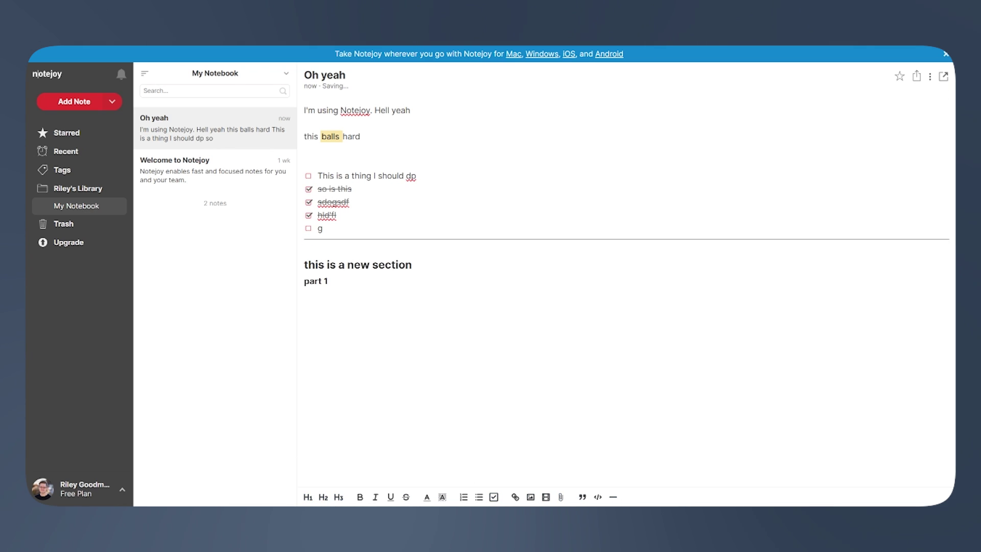
key(Return)
key(Return)
text(balls)
key(Return)
Insert a code block containing the PHP snippet with the programmer comment and array
click(598, 497)
text(// fun fact I'm a programmer by day. if you consider PHP programming\n\n<?php\n\nnamespace App\Youtube\YourHomepageController)
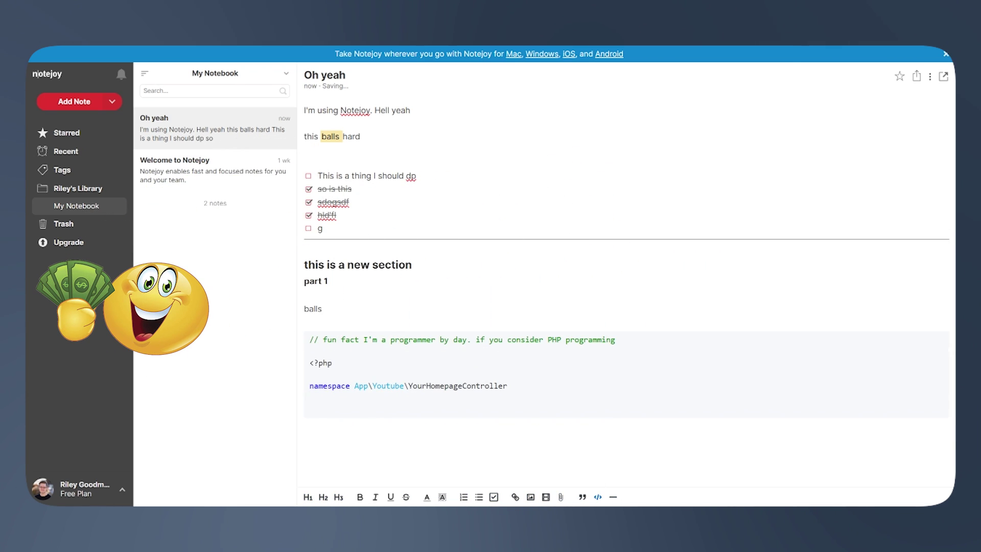
text(  use App\AlgorithmRecommendations\HomepageIsStillGarbage)
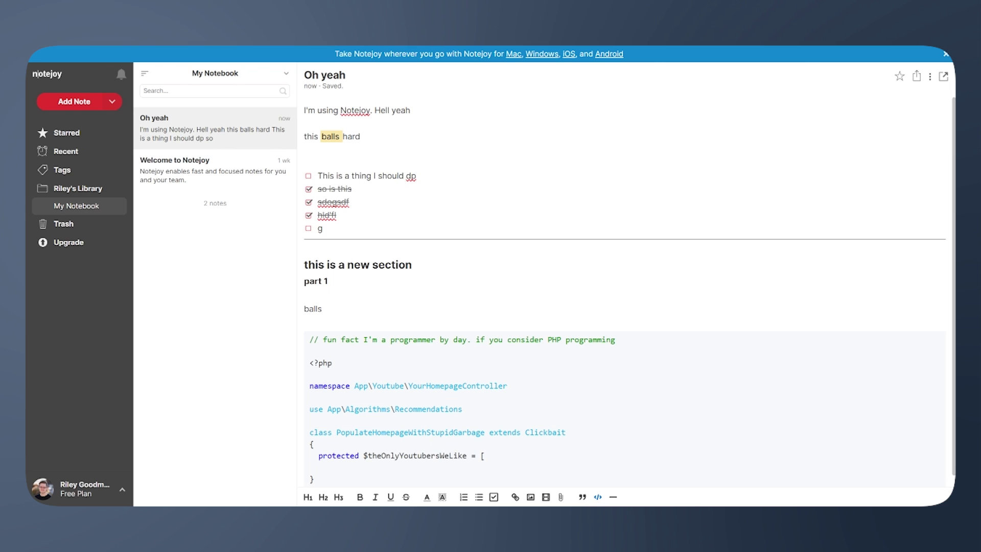
text(Real)
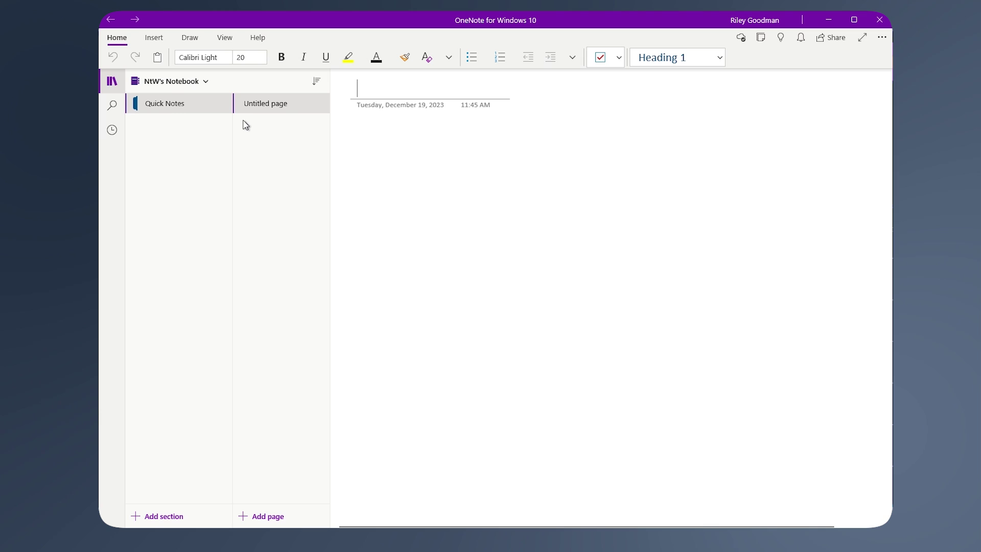
Rename the Quick Notes section to 'Big boy notes', open the School notebook and add a section
double_click(179, 103)
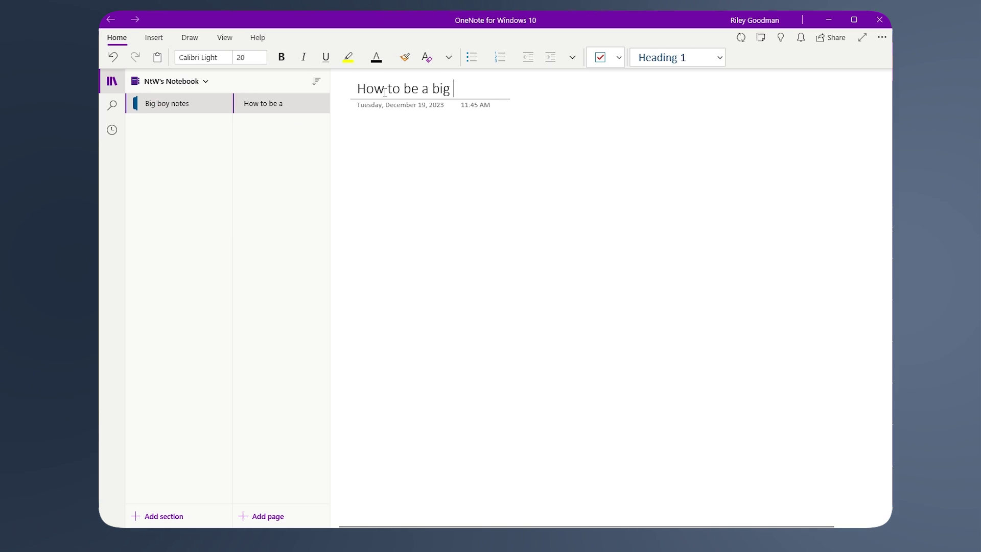
text(boy)
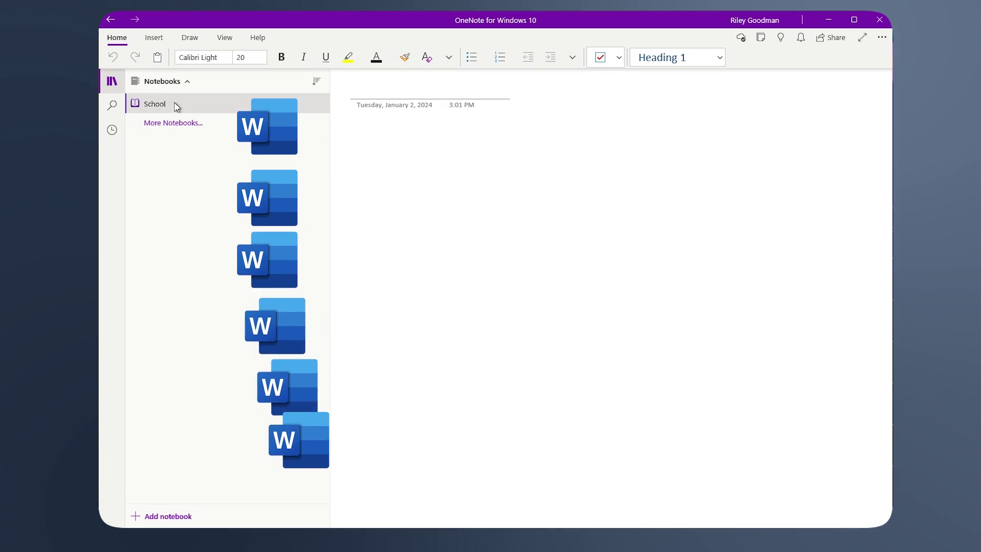
click(176, 105)
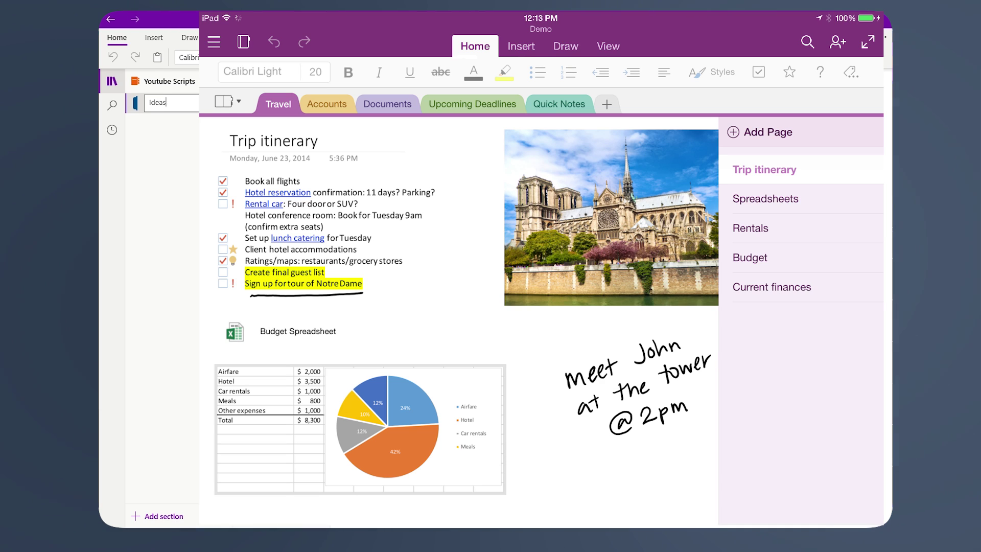
click(164, 516)
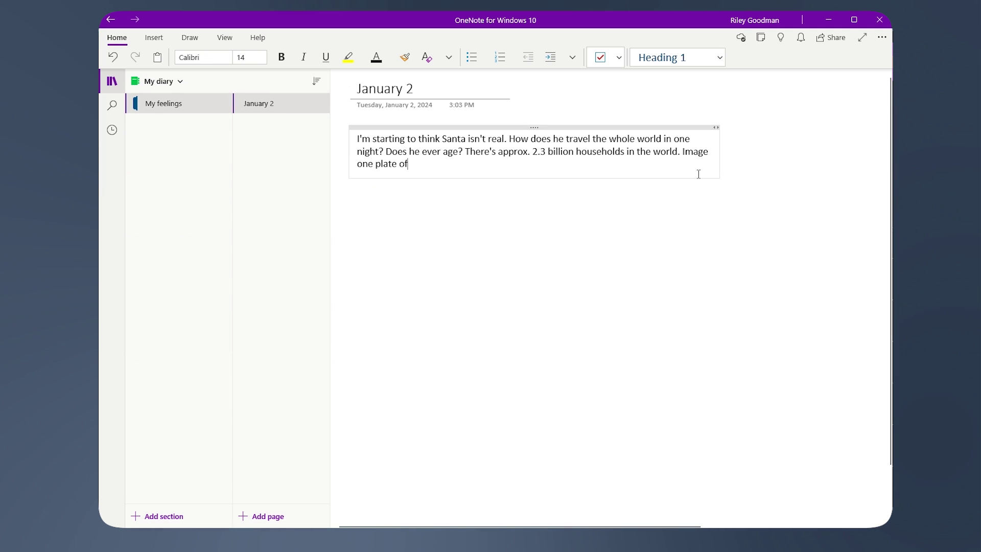
Write the January 2 diary entry about milk and cookies totalling 10,000 calories in one night
text(milk & cookies is 500 calories. That's)
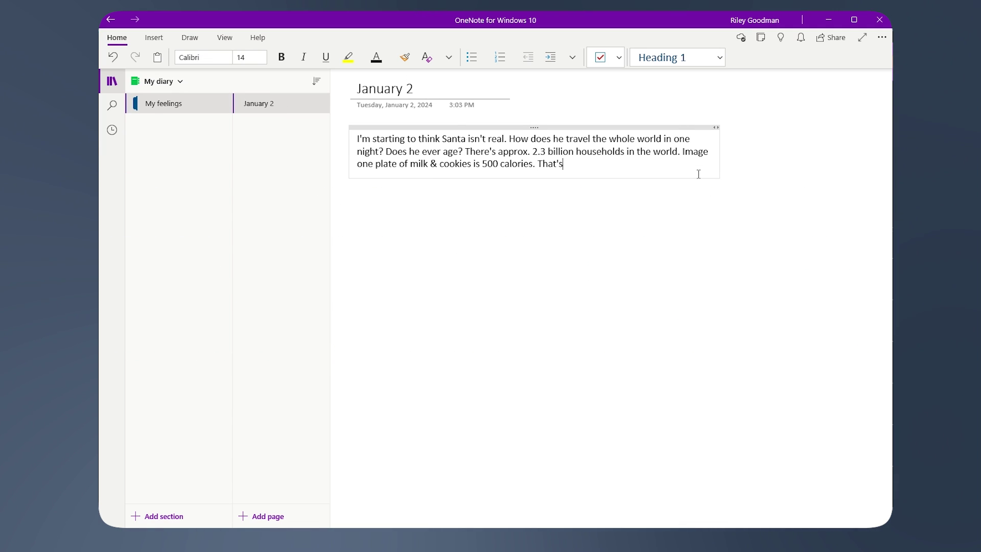
text( at least 10,000 calories... in one night!!!!!!!)
key(Return)
key(Return)
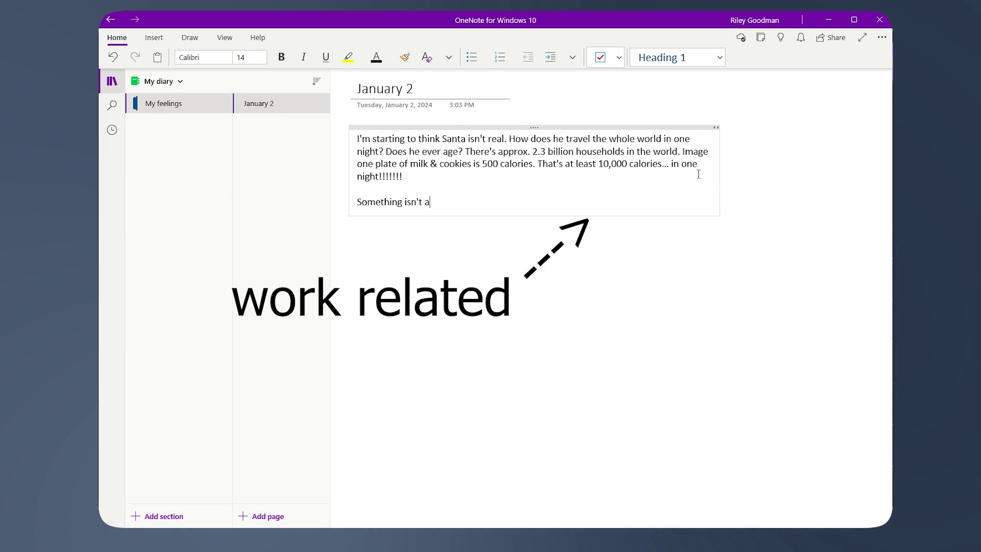
text(my pp got fixed for the first time yesterda)
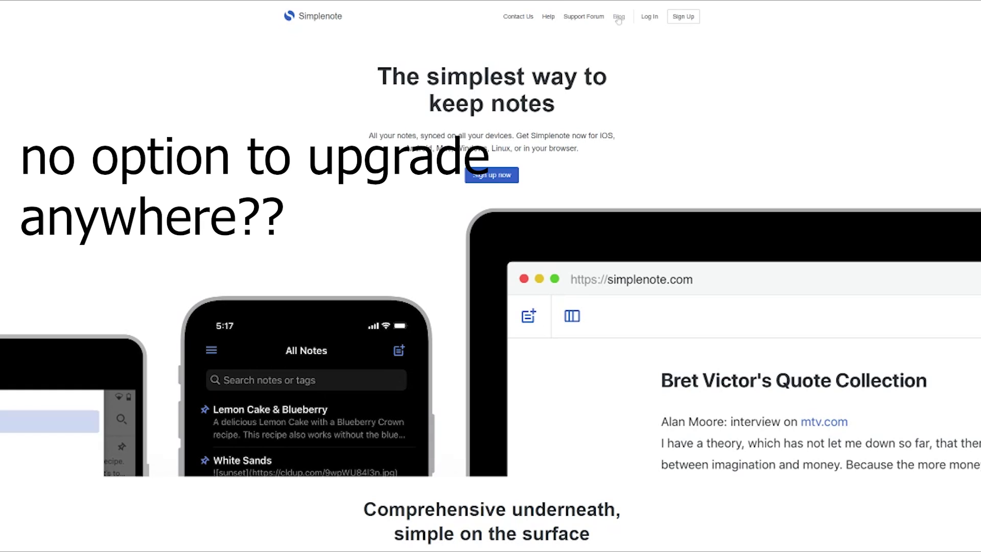
Create a new note titled 'Oh yeah, time to make a new note'
scroll(707, 137, down, 5)
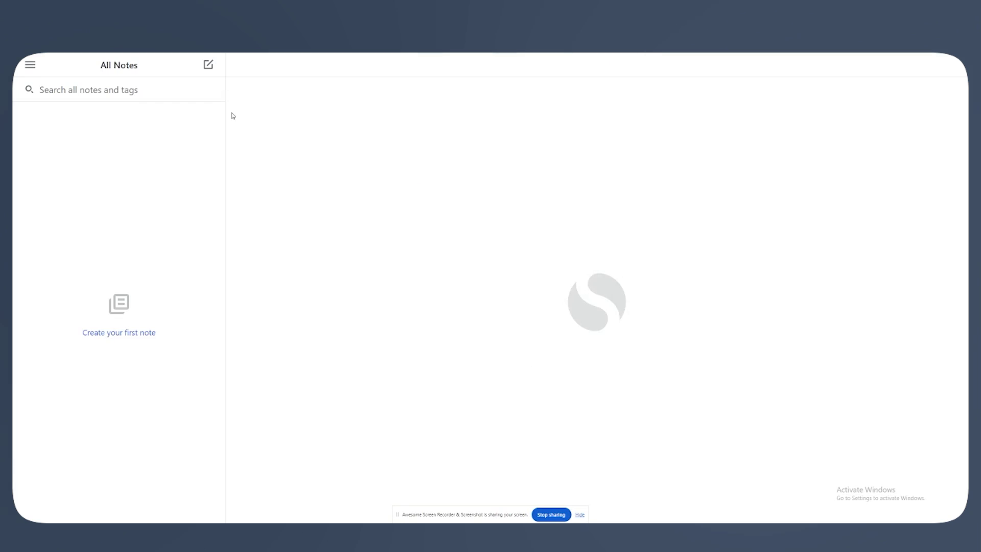
click(208, 64)
text(Oh yeah, time to make a new note)
click(951, 64)
Make the title a # header, add '## this is a secondary header', a three-item numbered list and two paragraphs
click(394, 125)
text(#)
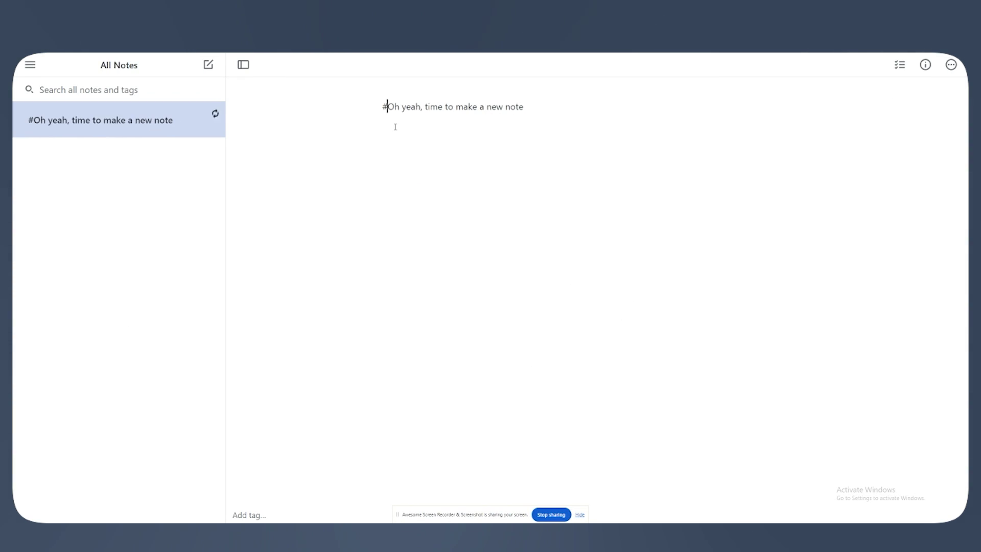
key(End)
key(Return)
key(Return)
text(## this is a secondary header)
key(Return)
key(Return)
text(This is a list)
key(Return)
text(1.)
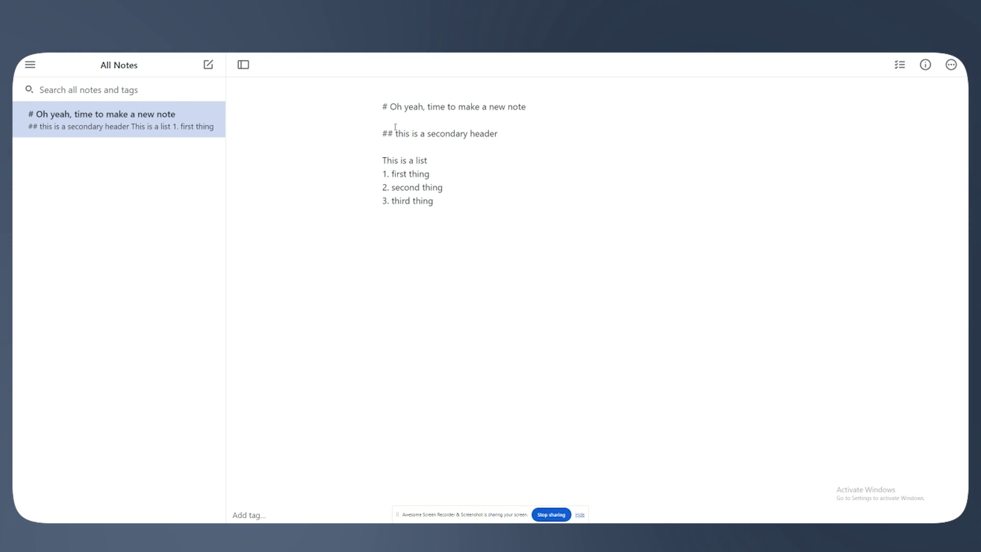
text( first thing 2. second thing 3. third thing  I haven't uploaded in a while because I got married, bought a house and am having a baby. so)
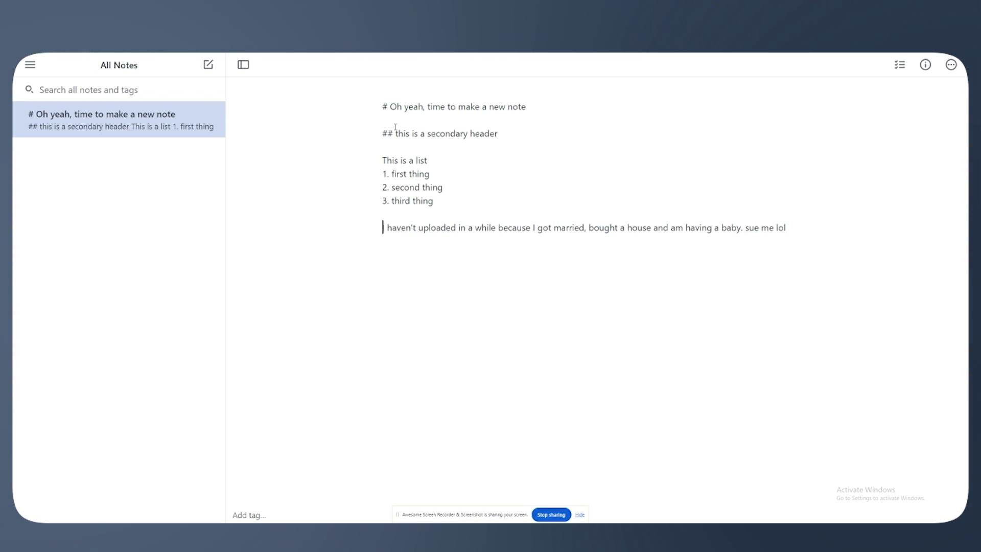
key(Return)
key(Return)
text(I am going to publish this to be seen by the world!!1)
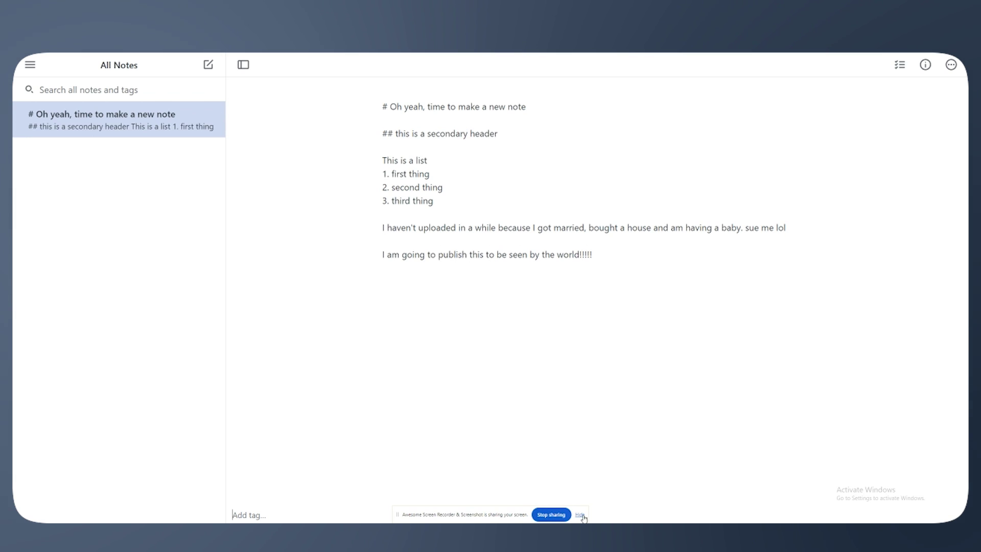
Tag the note with stupid, dunb and gay
click(581, 514)
text(stupid)
key(Return)
text(dunb)
key(Return)
text(gay)
Publish the note to the web and insert an empty line after 'This is a list'
click(950, 64)
click(945, 164)
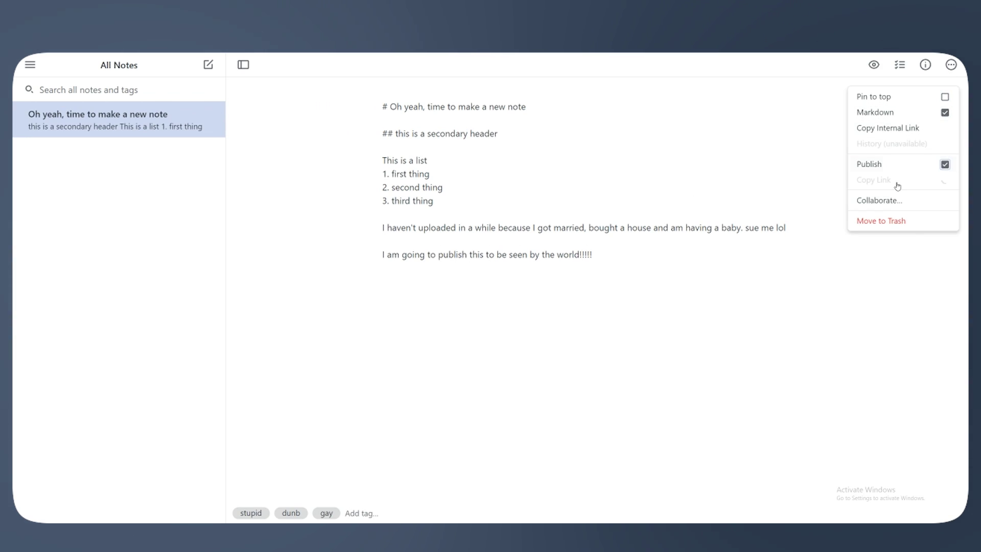
click(429, 171)
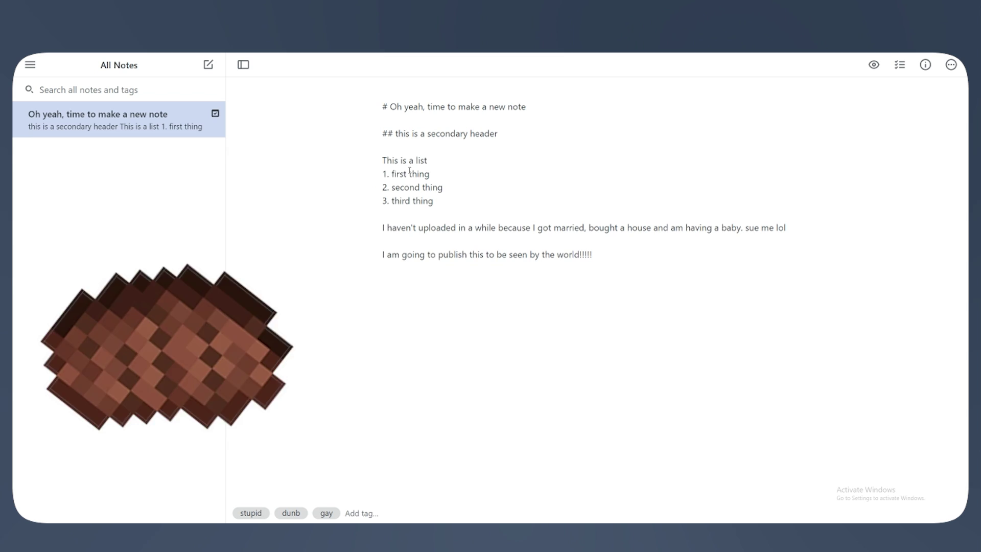
click(441, 159)
key(Return)
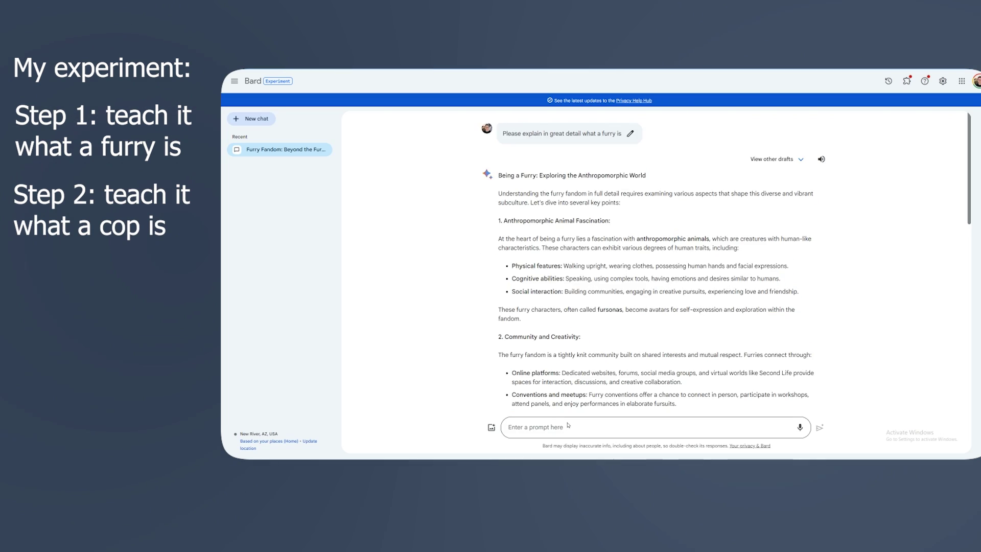
Start the prompt 'Please explain in g…' asking Bard what a US police officer does
text(Please explain in g)
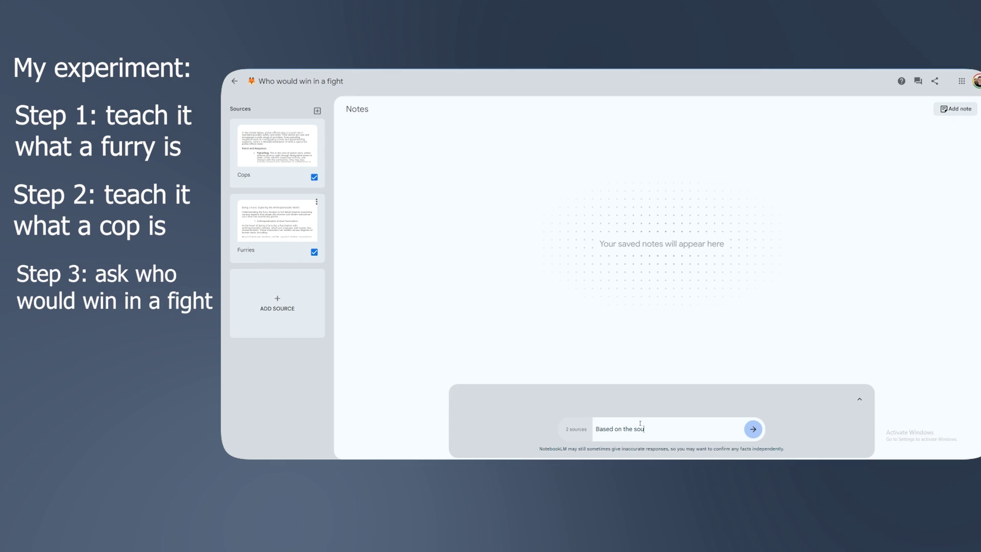
Ask who would win, 1 cop or 100 furries, then save a note 'I think the furries would lose'
text(provided, who would win in a fight: 1 cop or 100 furries)
key(Return)
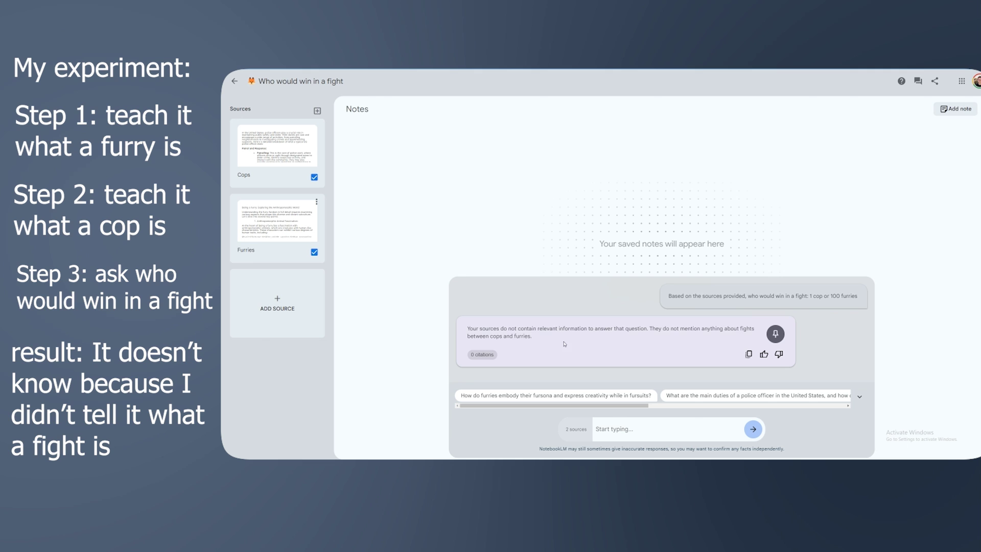
click(954, 108)
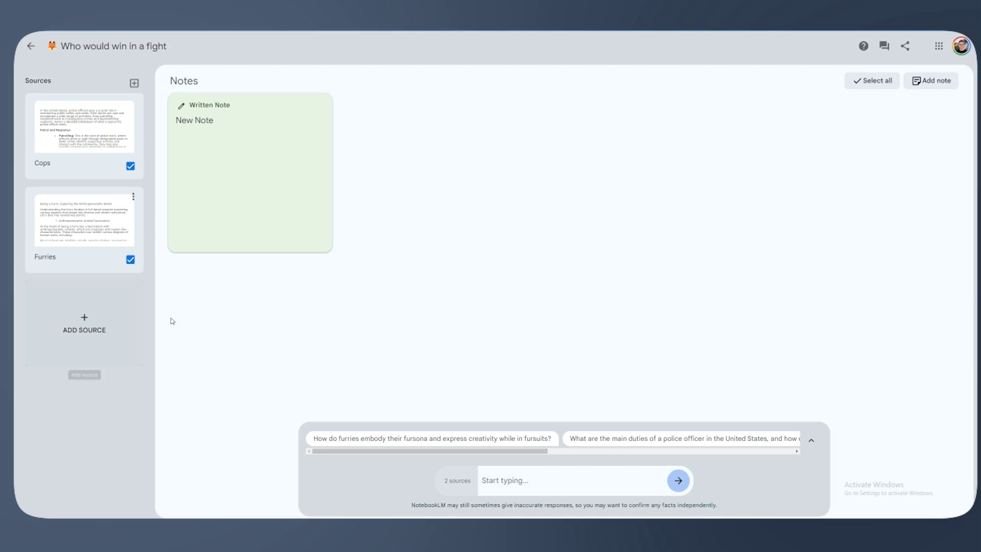
click(473, 196)
text(I think the furries would lose)
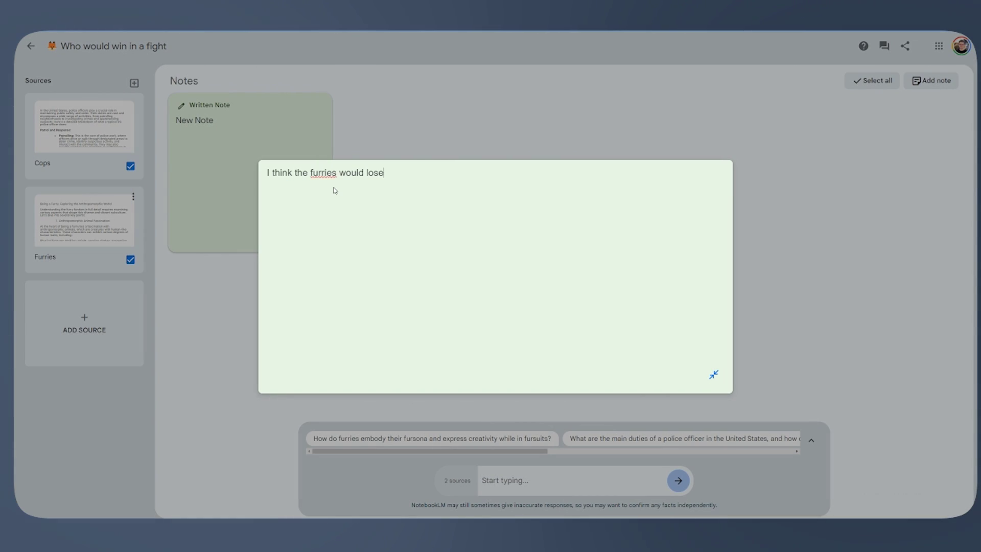
key(Return)
key(Return)
text(T)
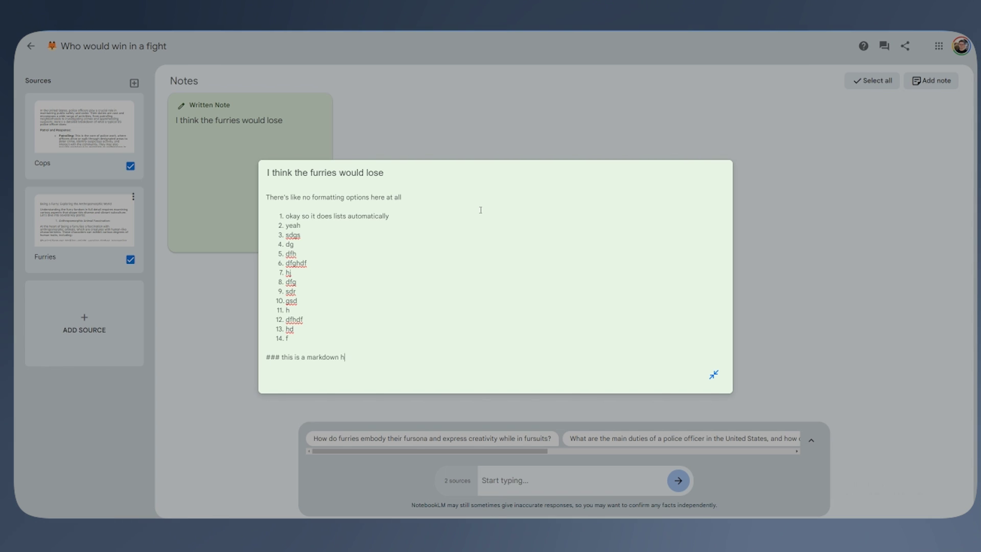
click(248, 283)
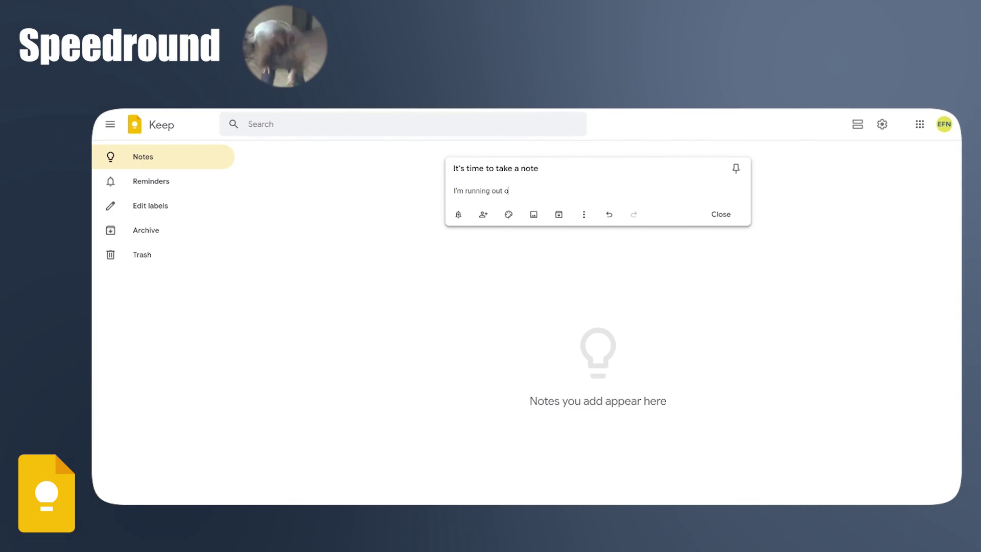
Save a running-out-of-ideas text note and start a Shopping list checklist: milk, egs, indented something else
text(f ideas for stuff to write while I get this footage)
click(721, 214)
text(cShopping)
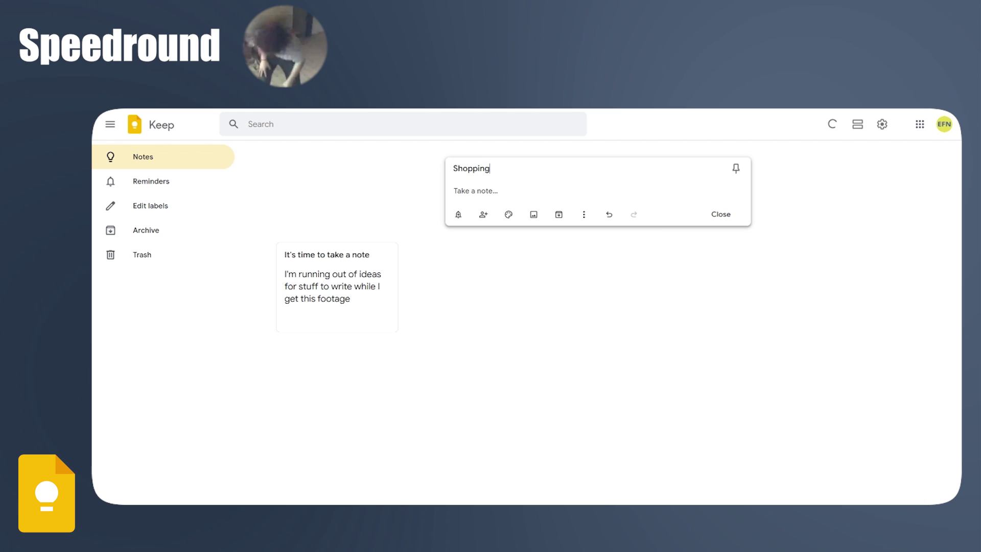
text( list)
key(ctrl+shift+8)
text(milk egs something else)
key(ctrl+bracketright)
text(omg )
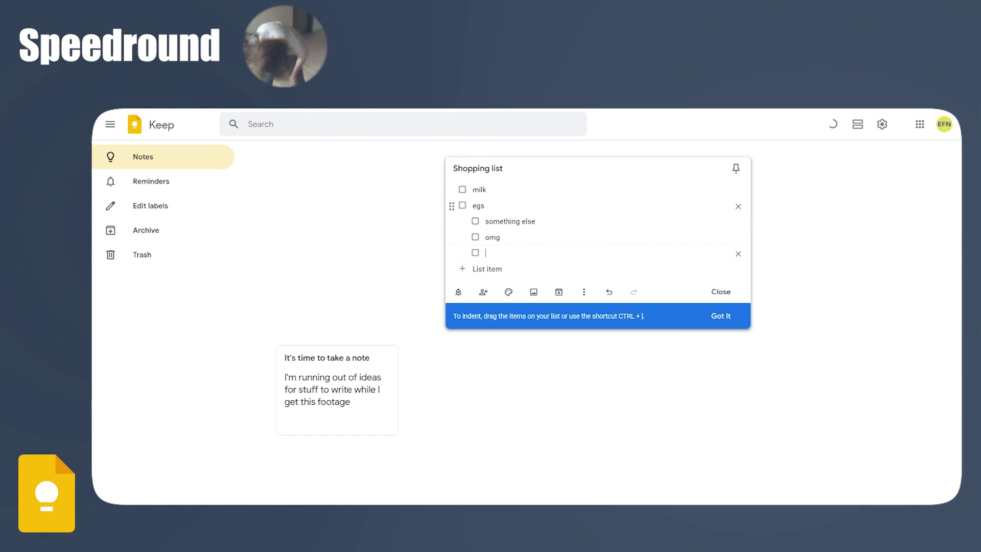
text(sfsdfgsdf)
Give the Shopping list note a light green colour and sunset background, then close it
click(508, 291)
click(571, 311)
click(565, 337)
click(620, 371)
Handwrite a word across the canvas of a new drawing note
click(705, 167)
drag(251, 200, 184, 279)
drag(251, 255, 305, 280)
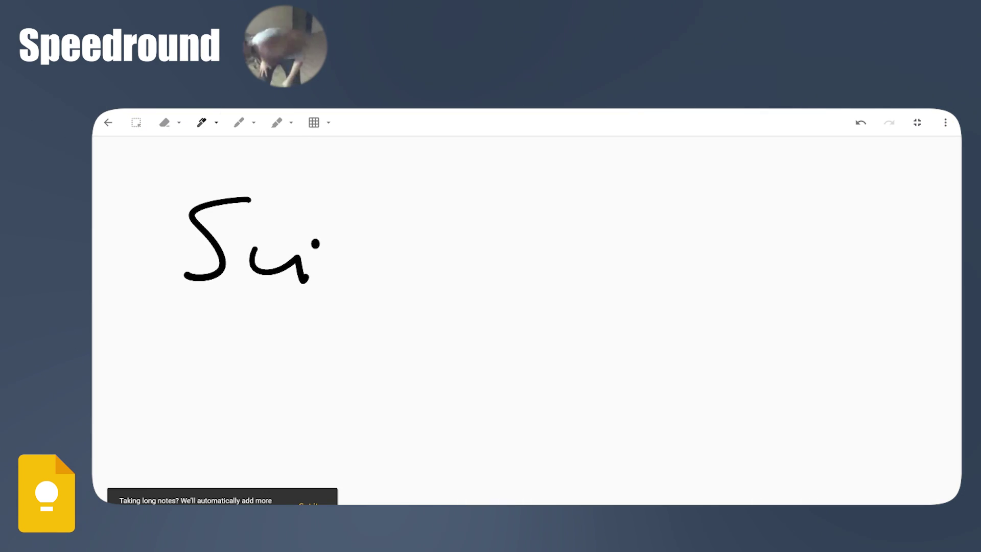
drag(318, 219, 327, 284)
drag(531, 298, 595, 309)
drag(691, 240, 705, 304)
drag(758, 250, 766, 323)
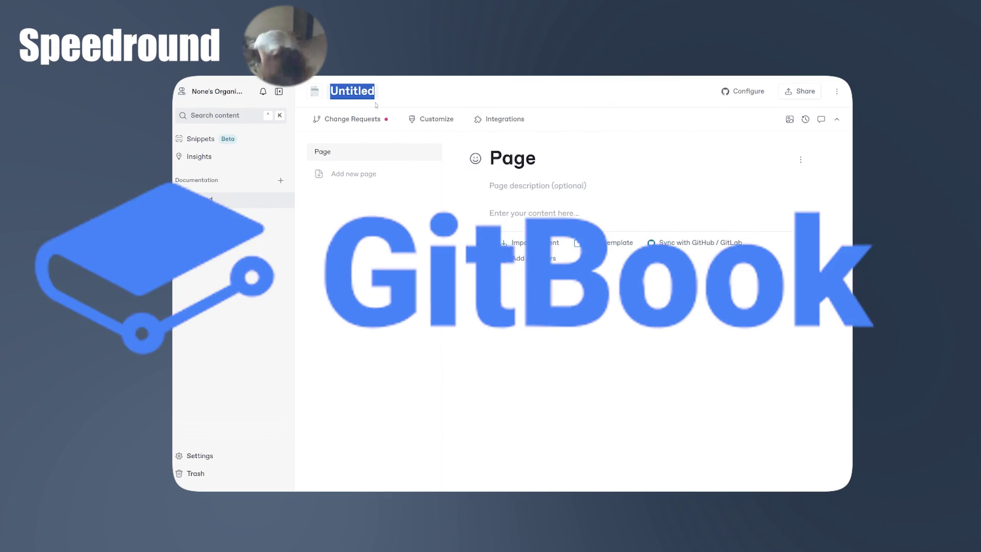
Name the space My notebook, add a Goals page group, and view the published site's subpage
text(My notebook)
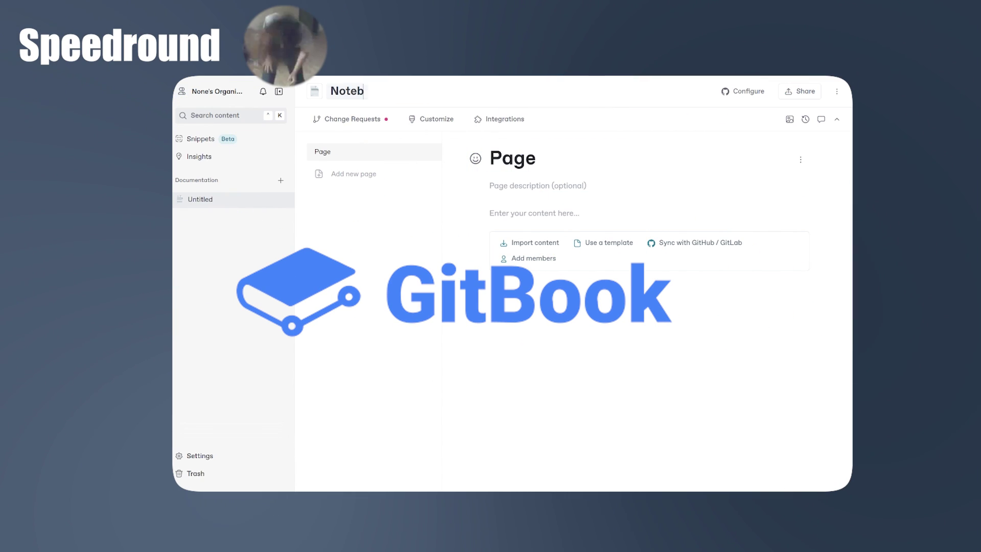
click(354, 174)
click(332, 195)
text(Goals)
click(413, 262)
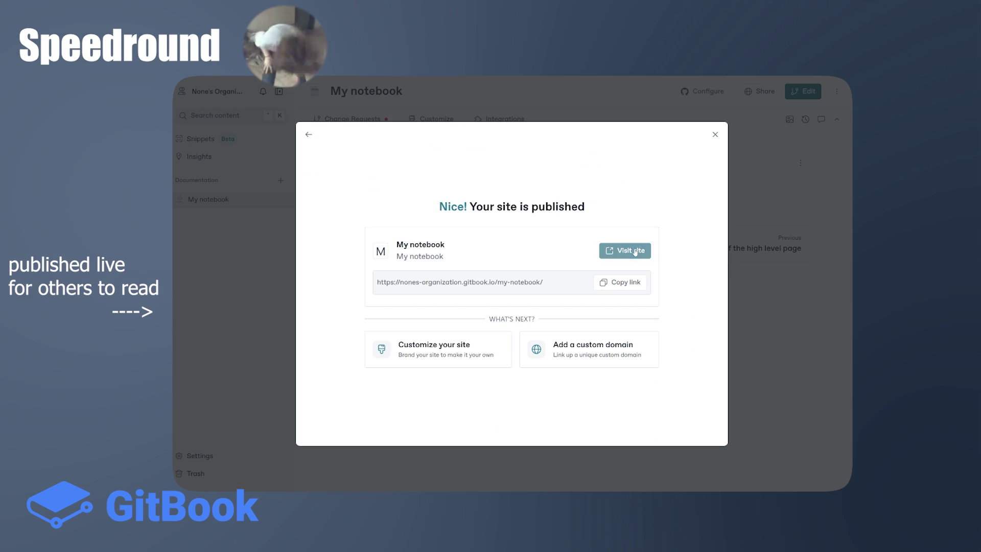
click(625, 250)
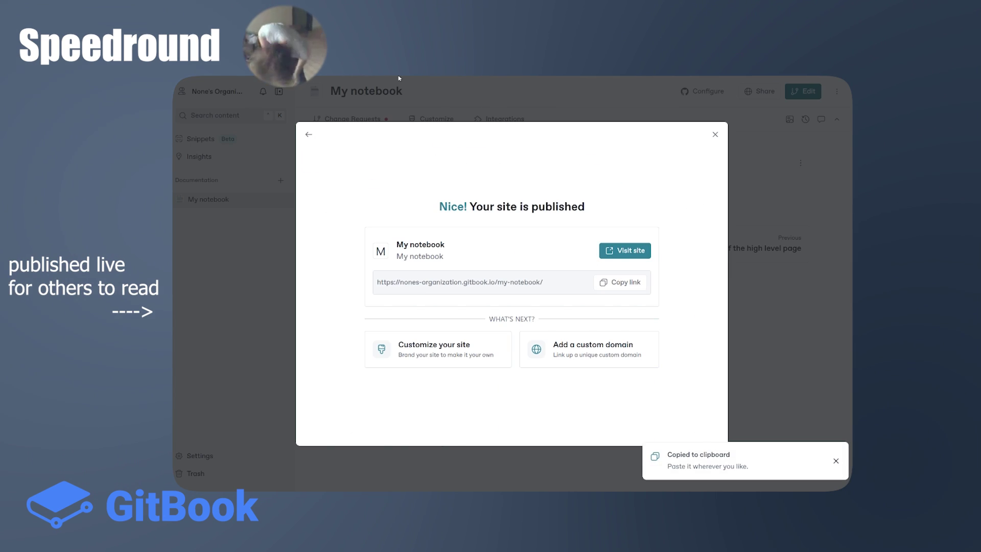
click(247, 178)
Title the note 'This is my first Obsidian note' with a top heading about not leaving the keyboard
click(397, 238)
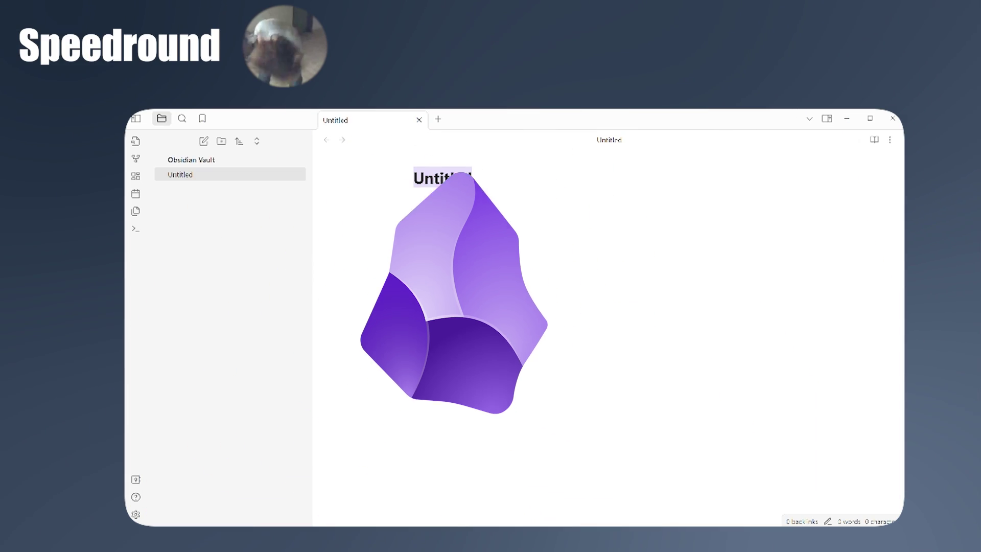
text(This is my first Obsidian note)
key(Return)
text(# I am going to write all of the following without taking my hands off the keyboard)
key(Return)
Add 'this is a smaller heading' and 'this is the smallest possible heading', then begin the #thisIs tag text
text(#)
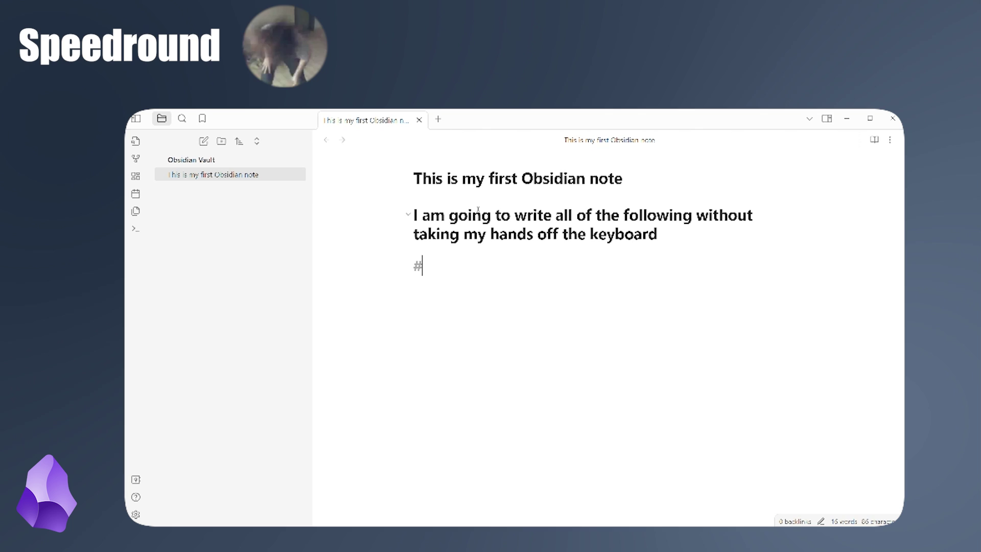
key(BackSpace)
text(this is a smaller heading this is the smallest possible heading)
key(Return)
text(#thisIsATag)
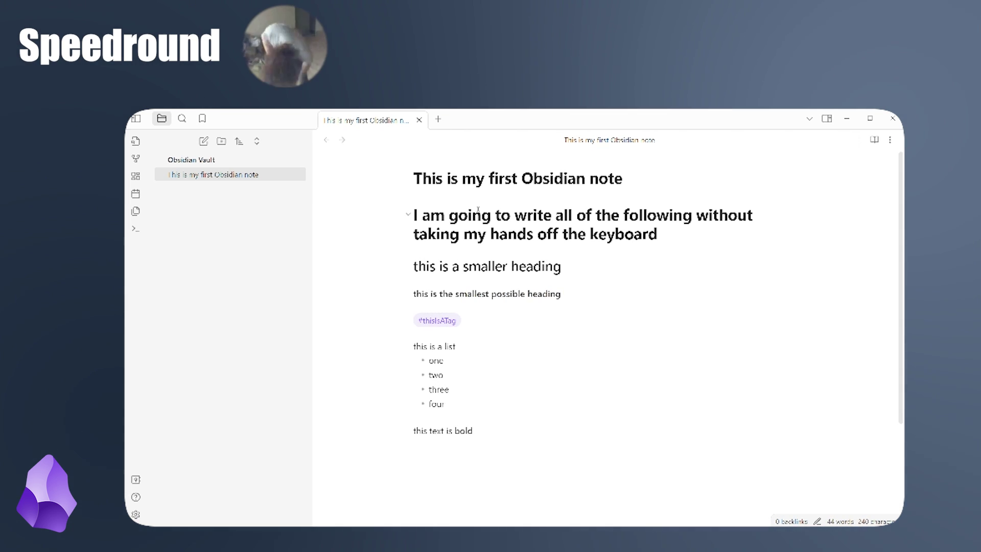
text(s now a file stored on my computer)
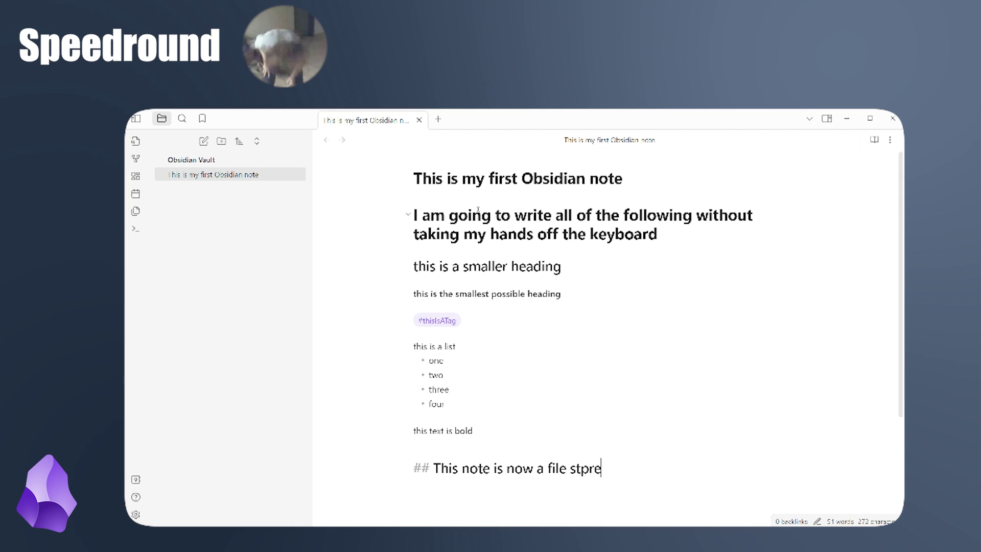
text(. If security is what you're after it doesn't get better than that)
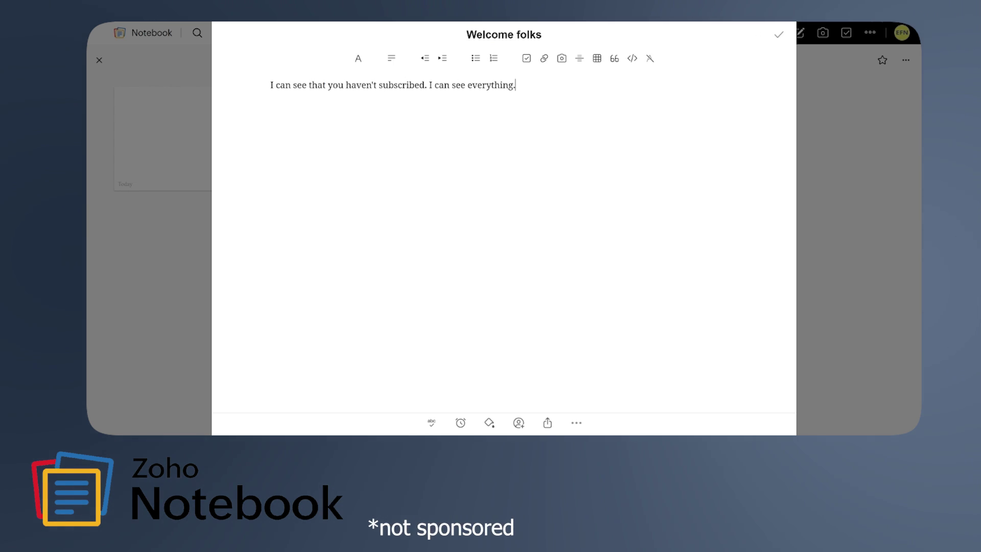
Replace the opening with 'Weeeeeeeeee testing some formatting stuff' and start a bulleted 'a list'
key(BackSpace)
key(BackSpace)
key(BackSpace)
key(BackSpace)
key(BackSpace)
key(BackSpace)
key(BackSpace)
key(BackSpace)
key(BackSpace)
key(BackSpace)
key(BackSpace)
key(BackSpace)
key(BackSpace)
key(BackSpace)
key(BackSpace)
key(BackSpace)
key(BackSpace)
key(BackSpace)
key(BackSpace)
key(BackSpace)
text(Weeeeeeeeee testing some formatting stuff)
key(Return)
key(Return)
key(ctrl+shift+8)
text(a list)
Add Tab-indented sub-items: 'a sub item…', 'More???' and 'there's no way I can do more.'
key(Return)
key(Tab)
text(a)
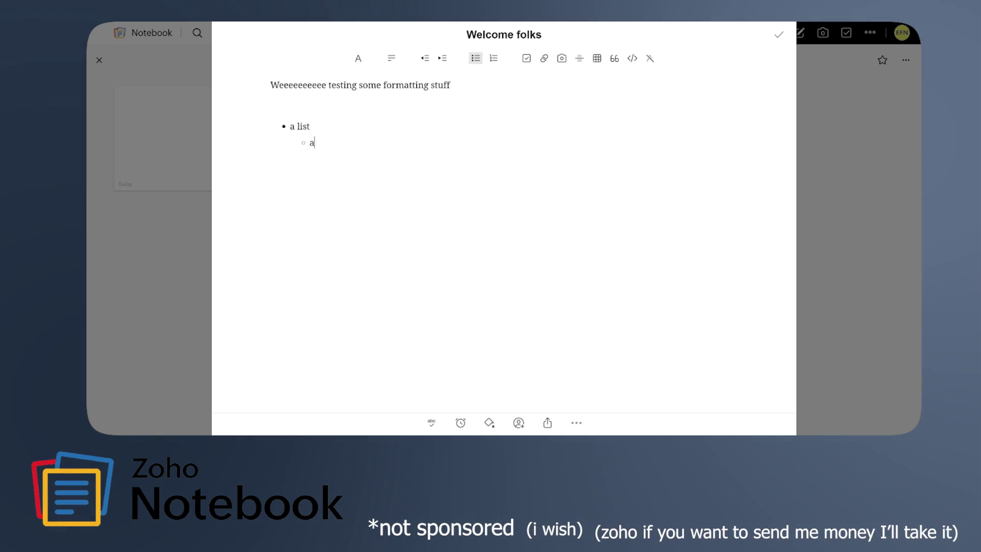
text( sub item. I was able to use tab to indent)
key(Return)
key(Tab)
text(more?)
key(Return)
key(Tab)
text(More???)
key(Return)
key(Tab)
text(there's no way I can do more.)
key(Return)
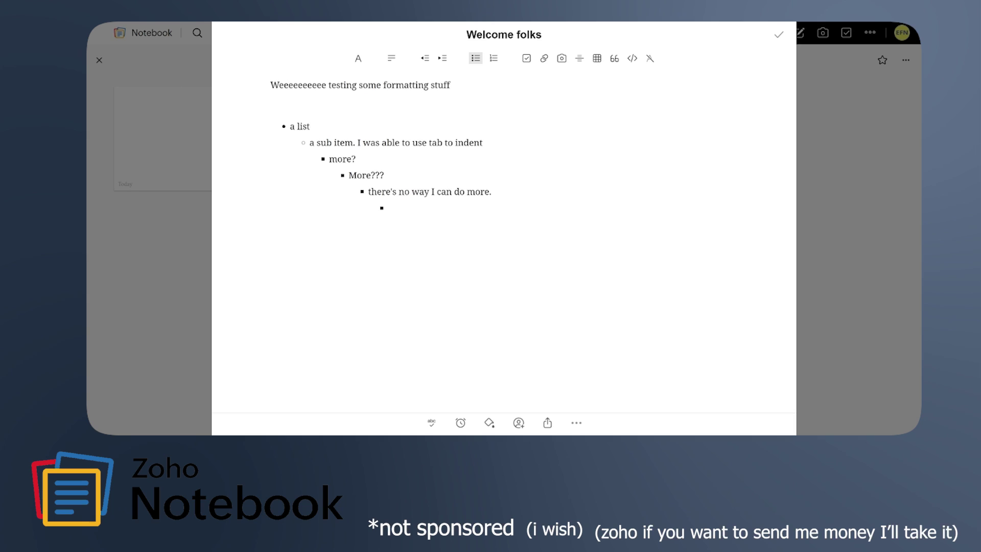
Add a to-do sentence and a checklist: go to store, get milk, eggs, food, toilet paper
key(Return)
text(I've got some stuff to do, I wonder if I can keep track of it here...)
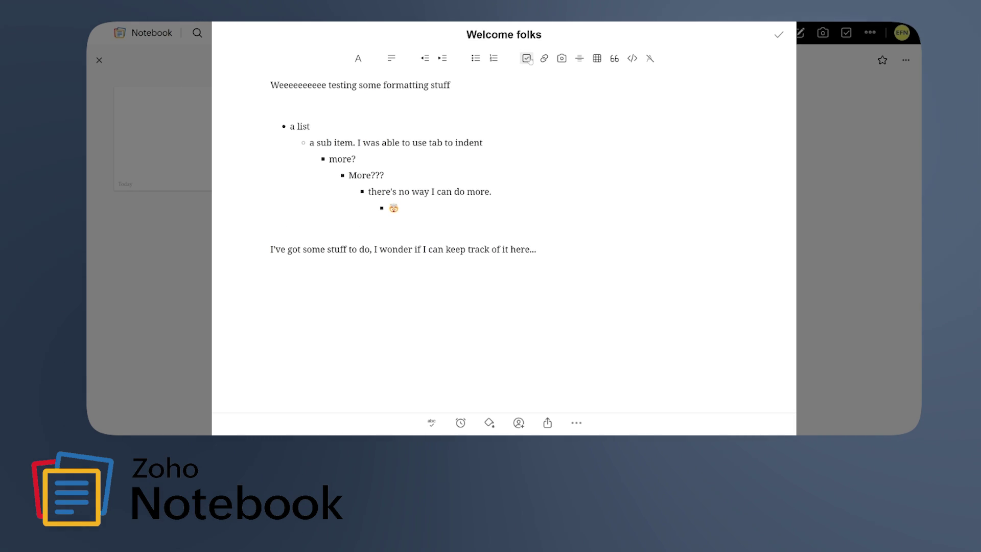
key(Return)
key(ctrl+shift+9)
text(go to store)
key(Return)
text(get milk eggs whatever food toilet paper butt cream)
Set the opening sentence to 32px and close the note
triple_click(357, 85)
click(411, 81)
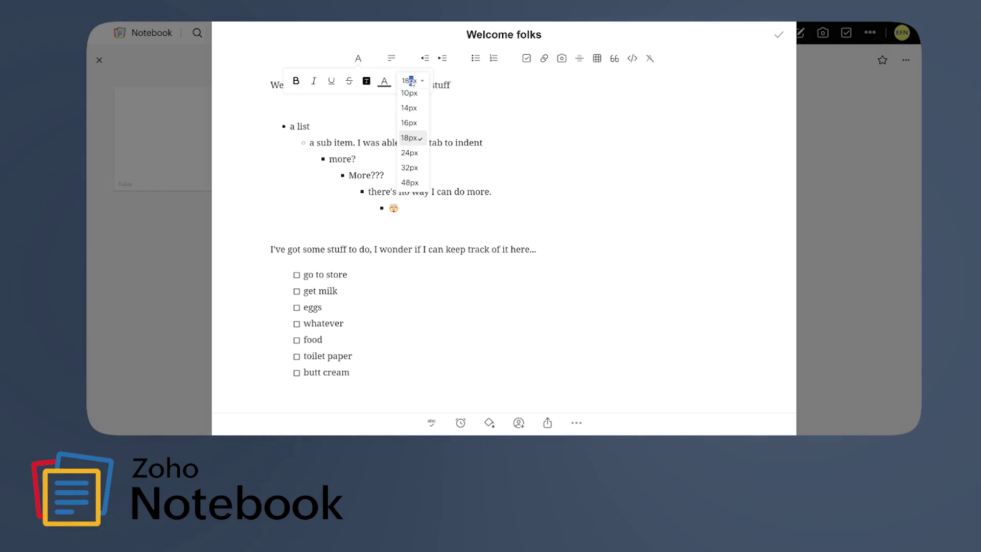
click(414, 168)
click(779, 34)
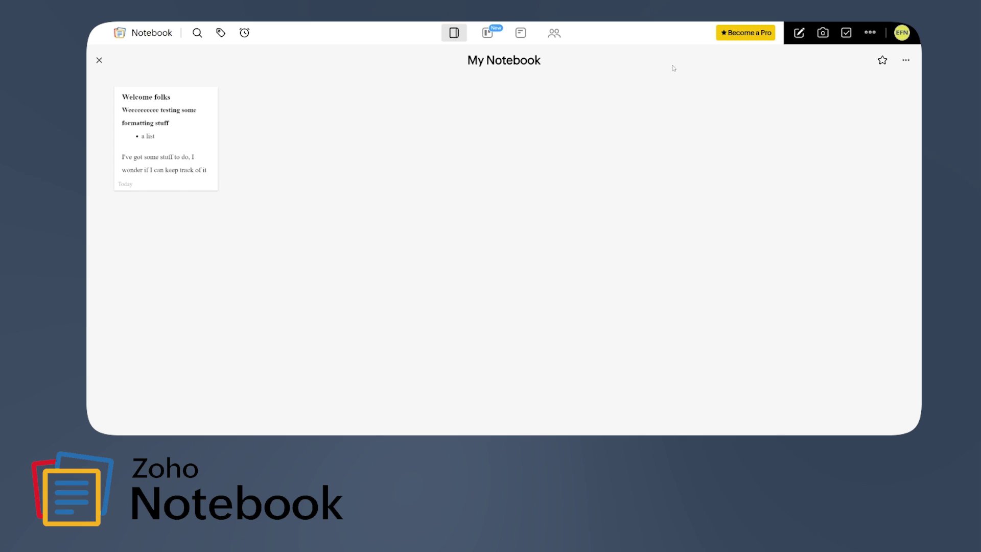
key(Escape)
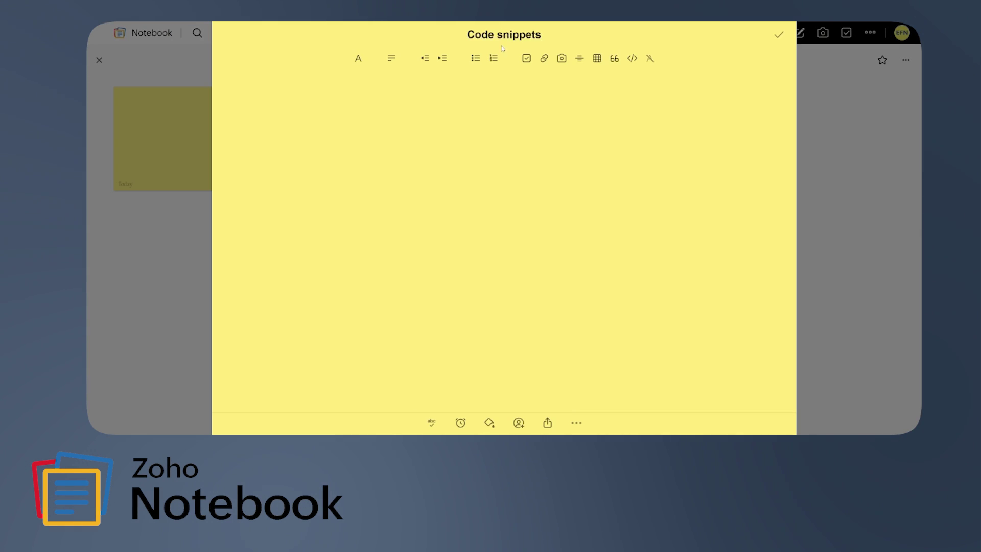
Write the intro sentence, then a PHP code block with namespace, use statements and 'class GetShows extends Component'
text(coding time again hooray. Here's something (close to what) I wrote for a client yesterday)
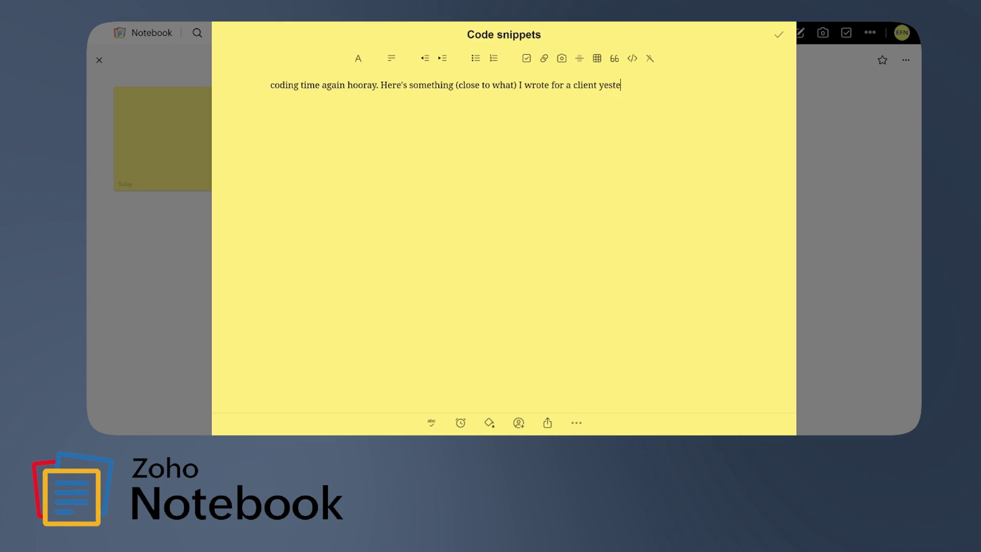
key(Return)
text(<?php)
key(Return)
key(Return)
text(namespace App\Livewire\Website)
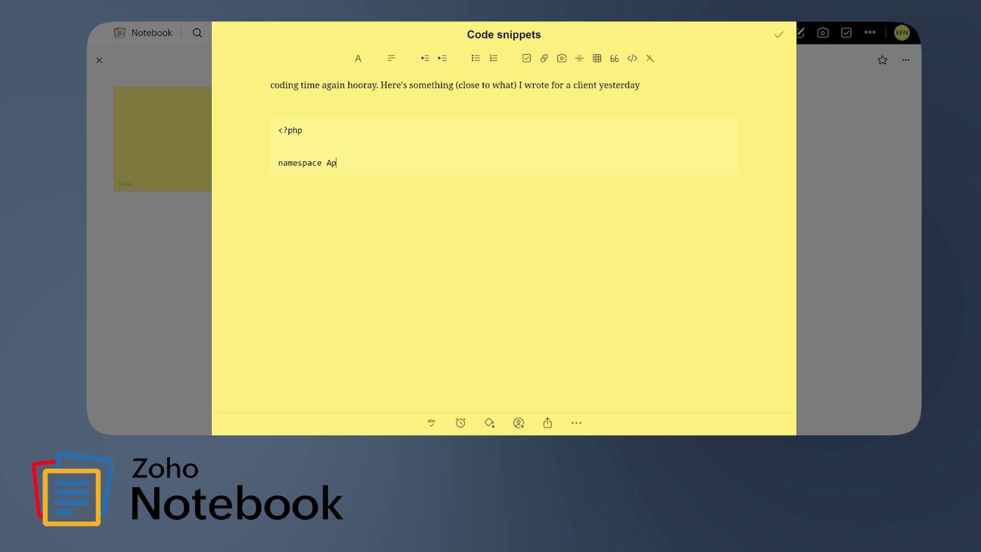
key(Return)
key(Return)
text(use App\Models\News;\nuse App\Models\Show;\nuse App\Models\Event;\nuse App\Models\Detail;\nuse GuzzleHttp\Client;\nuse Livewire\Component;\nuse Livewire\WithPagination;)
key(Return)
key(Return)
text(class GetShows extends Component)
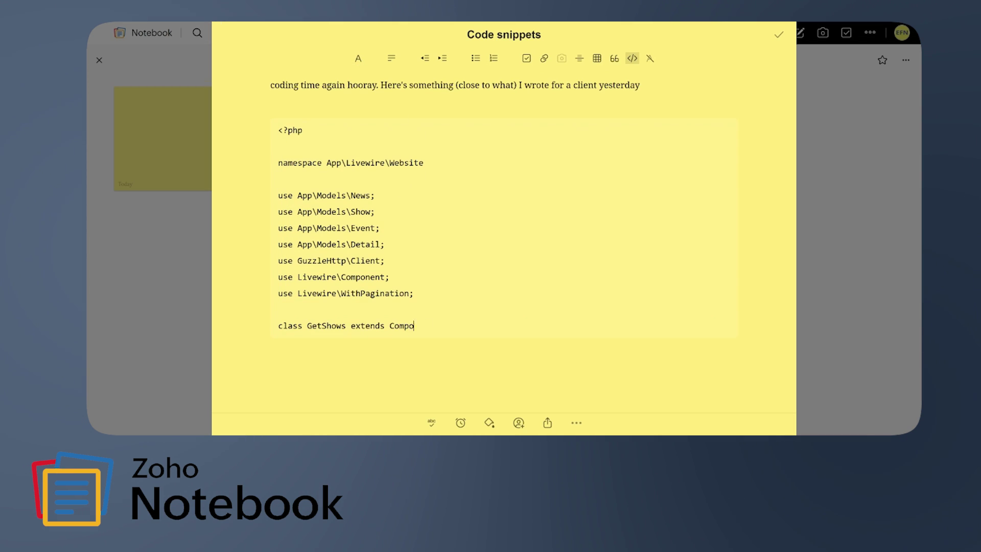
Add the line 'first person to comment with what stack I'm using gets pinned' and continue the GetShows class body
click(640, 85)
key(Return)
text(first person to comment with what stack I'm using)
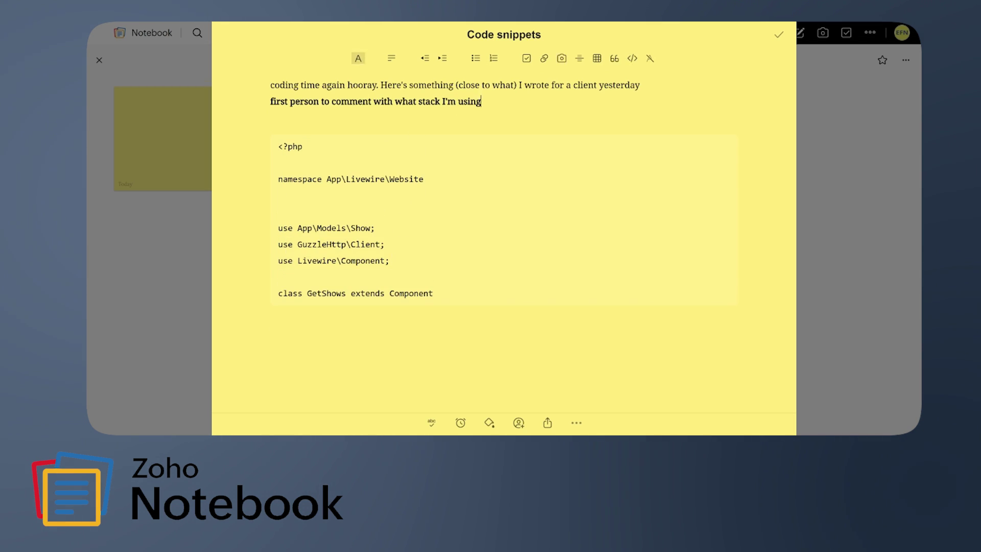
key(BackSpace)
key(BackSpace)
key(BackSpace)
key(BackSpace)
key(BackSpace)
key(BackSpace)
key(BackSpace)
key(BackSpace)
text('m using gets pinned)
click(433, 277)
text({ 	use WithPagination  	public $shows  	protected $lis)
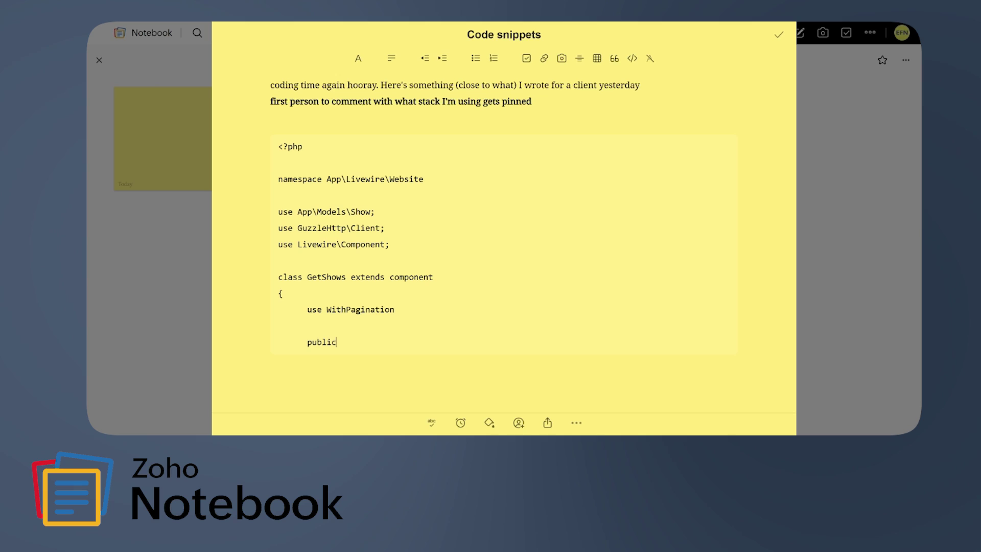